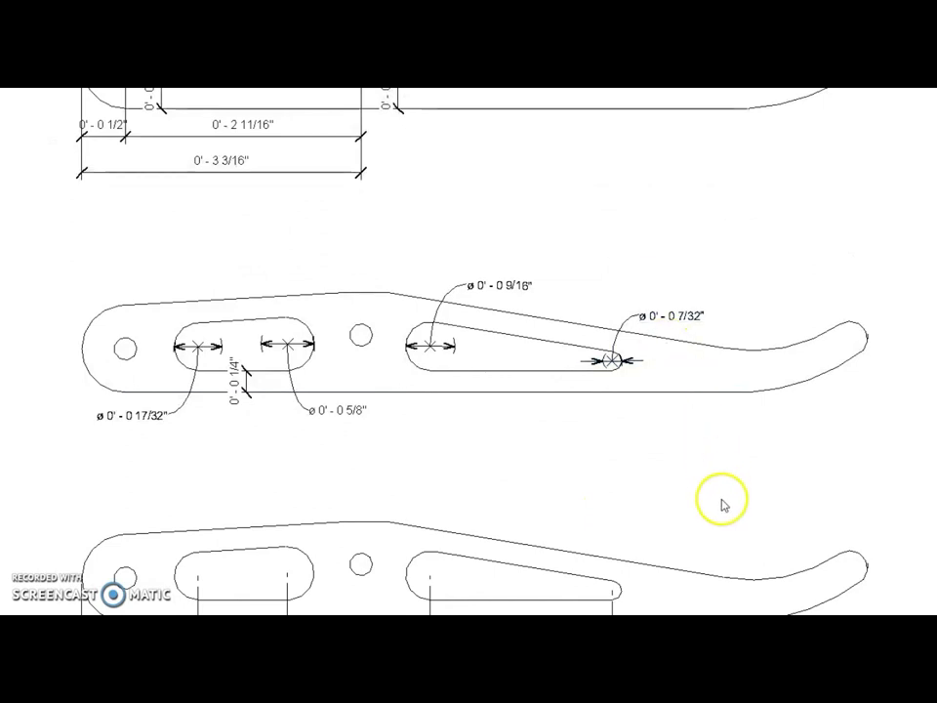
Bring the lower handle into view and round its corner with a fillet arc
mouse_move(734, 527)
mouse_down()
mouse_move(761, 299)
mouse_move(756, 244)
mouse_up()
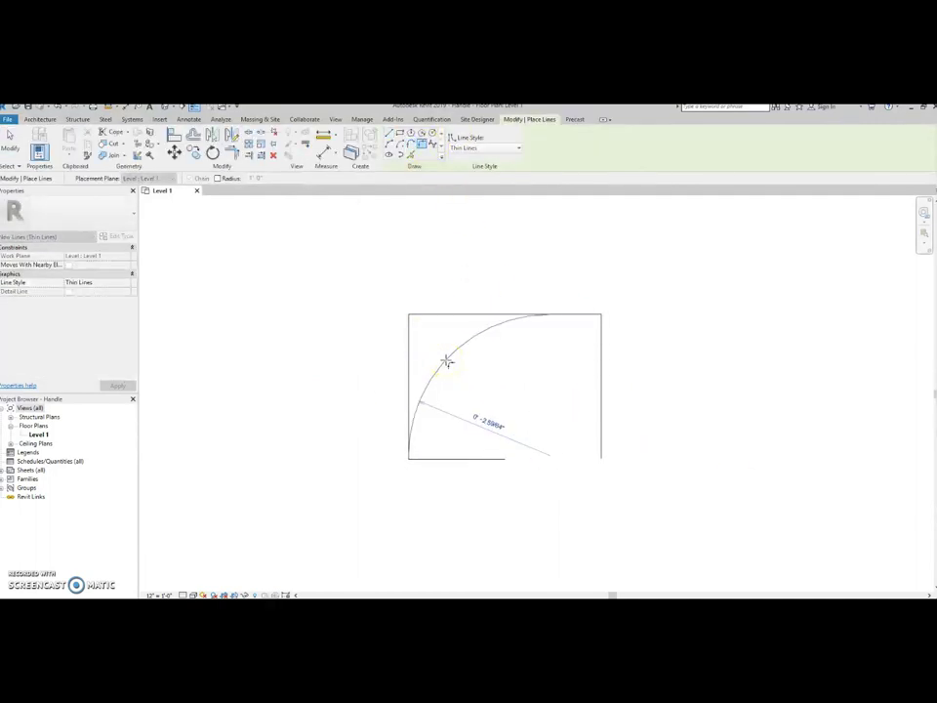
click(587, 283)
scroll(566, 298, up, 3)
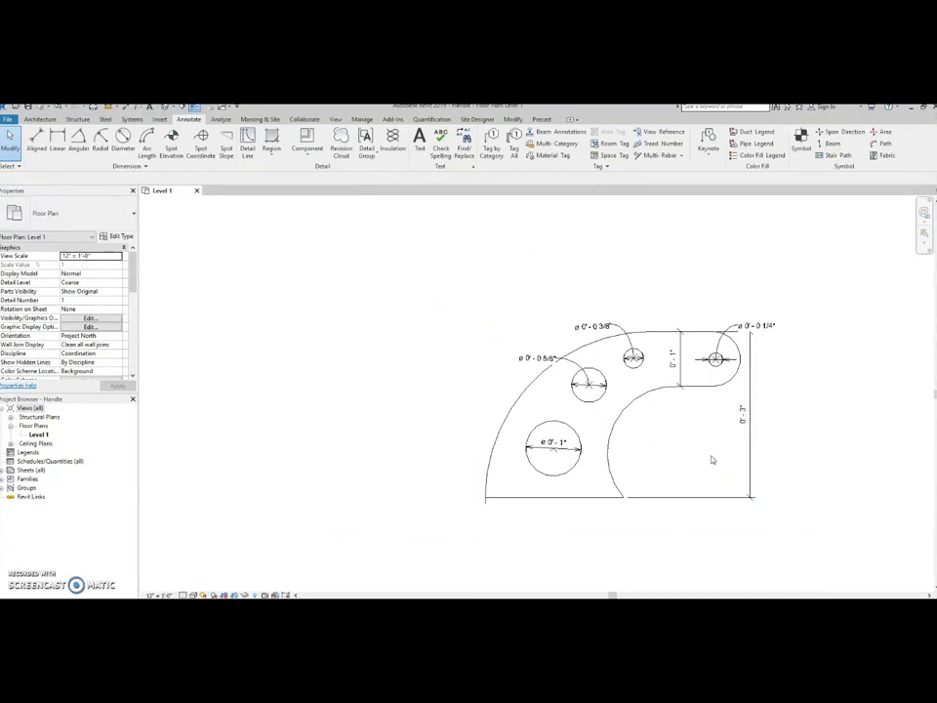
Place a 0'-4 1/2" aligned dimension (DI) between the bracket's left and right edges
scroll(650, 393, up, 3)
click(558, 398)
key(Escape)
scroll(470, 460, down, 3)
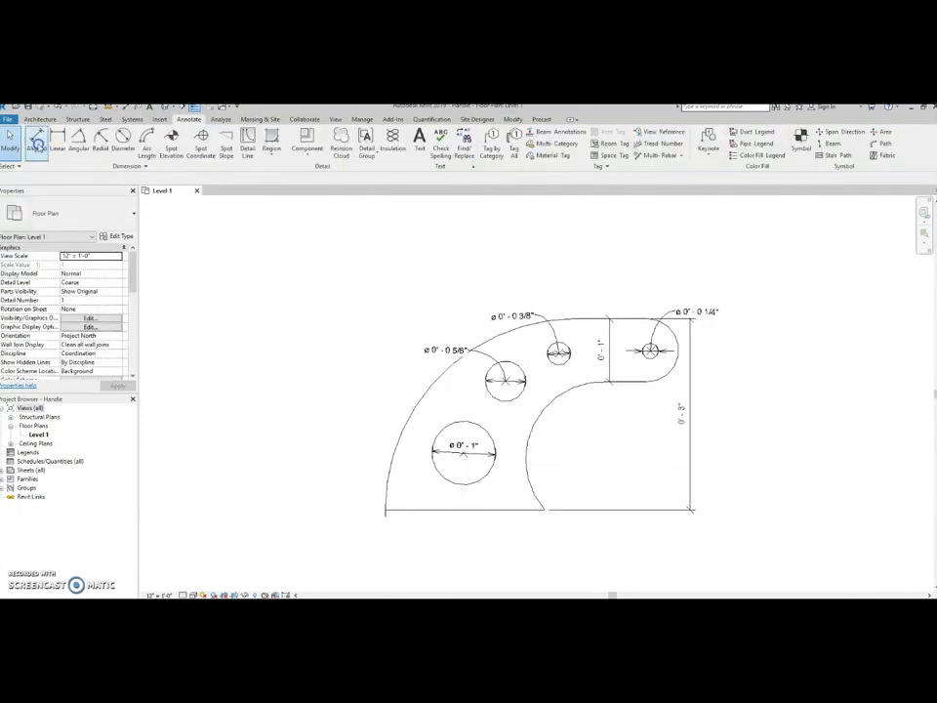
key(d)
key(i)
scroll(360, 485, up, 4)
click(280, 547)
click(709, 372)
scroll(718, 380, down, 2)
click(701, 313)
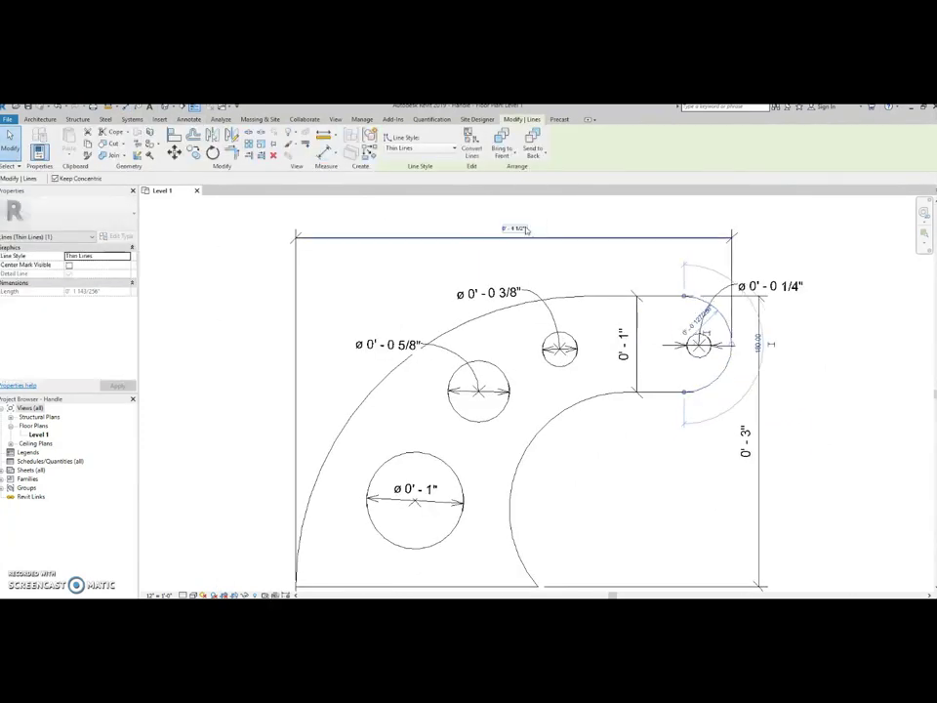
scroll(697, 361, up, 3)
key(Escape)
Select the elements of the third handle drawing with a selection window
scroll(681, 435, down, 3)
scroll(503, 459, down, 5)
scroll(612, 389, up, 2)
scroll(533, 483, up, 1)
mouse_move(533, 483)
mouse_down()
mouse_move(314, 393)
mouse_move(444, 393)
mouse_move(404, 390)
mouse_up()
scroll(445, 393, up, 3)
scroll(694, 558, down, 3)
scroll(722, 481, up, 1)
scroll(723, 481, down, 1)
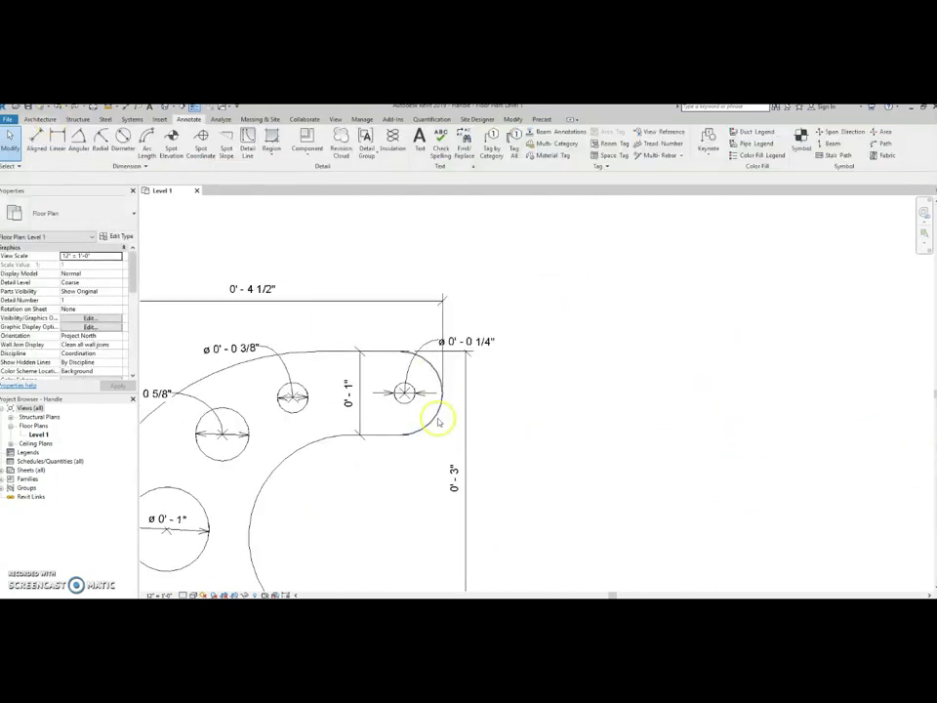